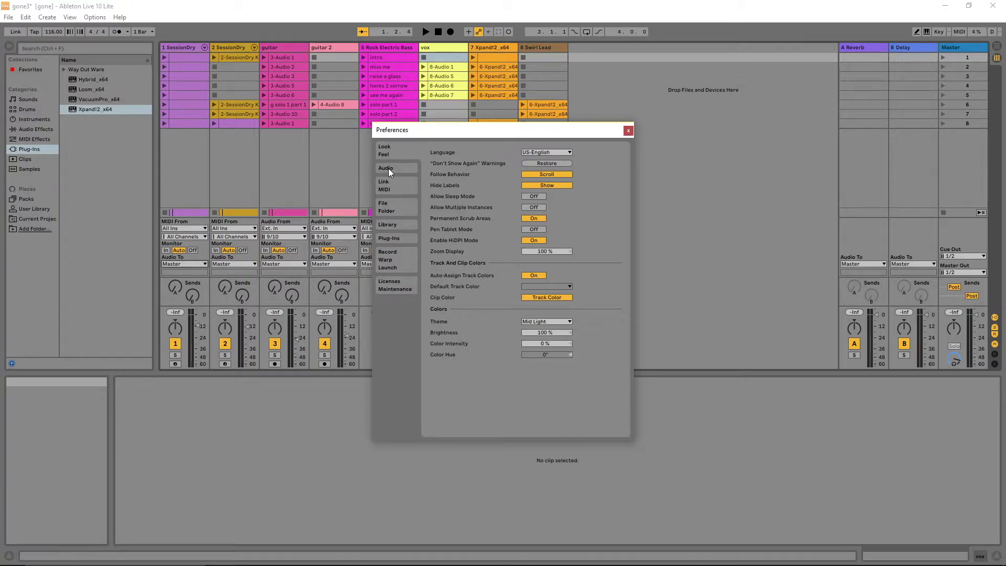
- Activate all mono outputs 1 to 8 and stereo pairs 1/2 to 7/8 in the audio output configuration, and close the preferences
click(388, 169)
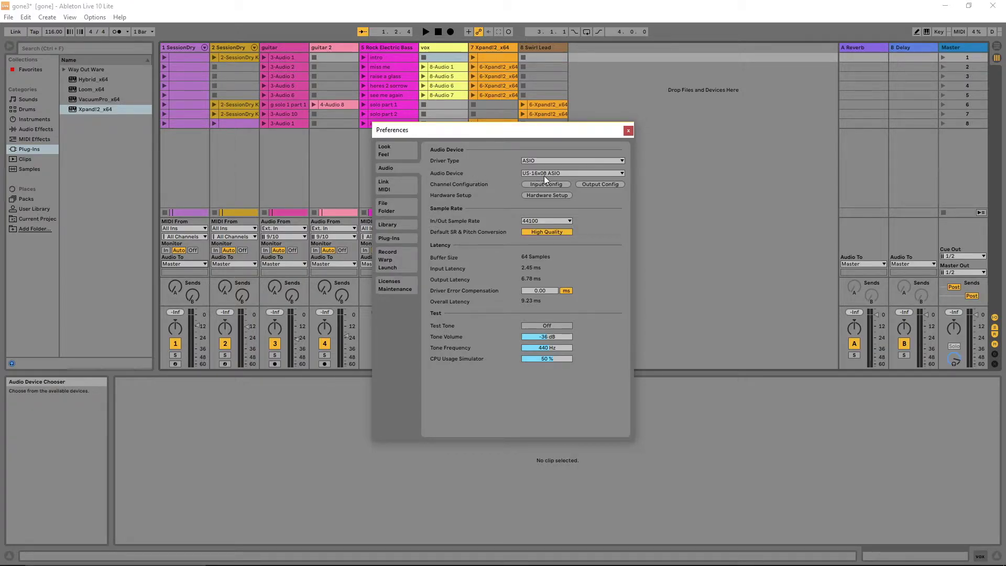
click(589, 188)
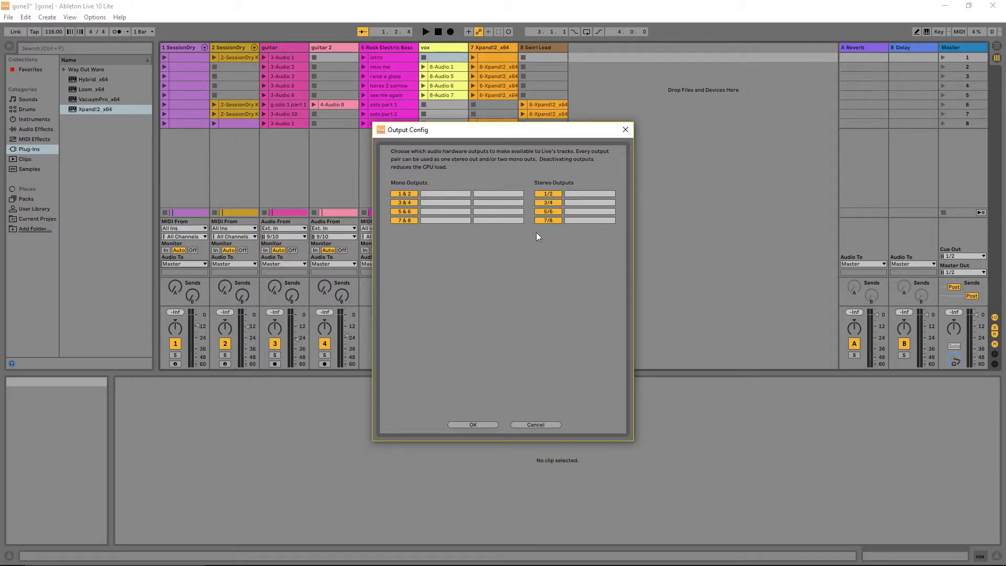
click(404, 202)
click(413, 218)
click(405, 195)
click(405, 203)
click(404, 211)
click(476, 424)
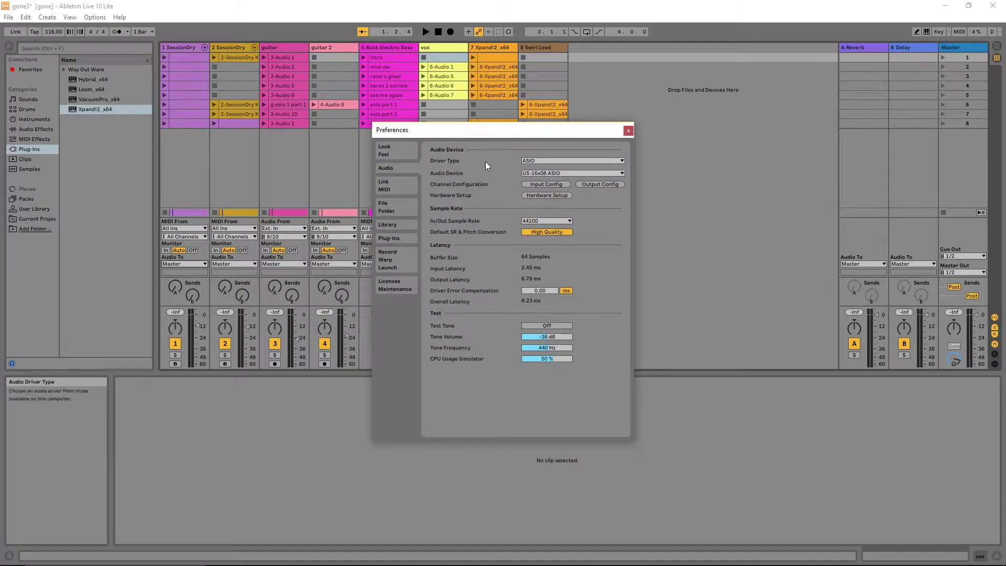
click(629, 130)
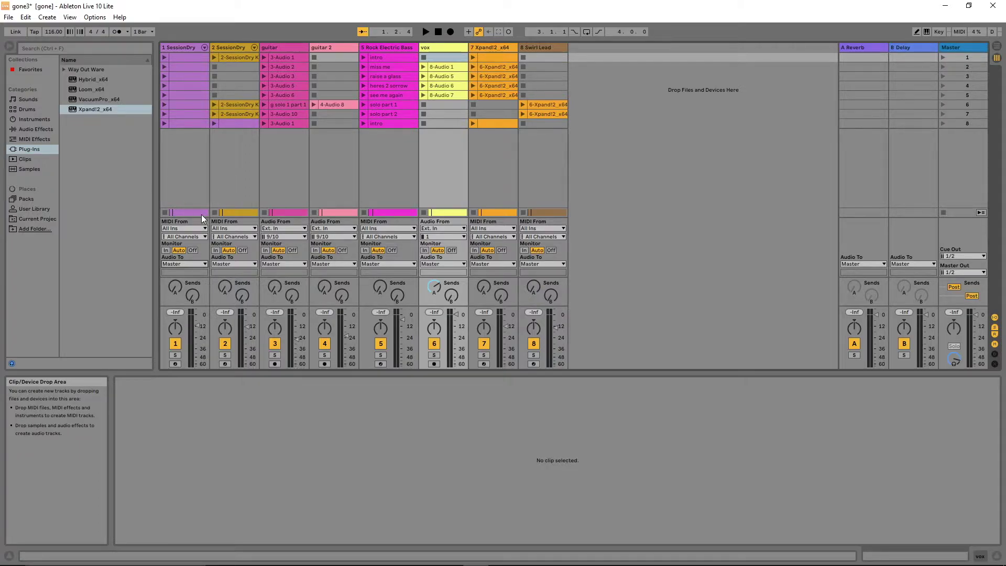
- Route the audio of both SessionDry tracks, 1 and 2, to Ext. Out on stereo channels 1/2
click(205, 265)
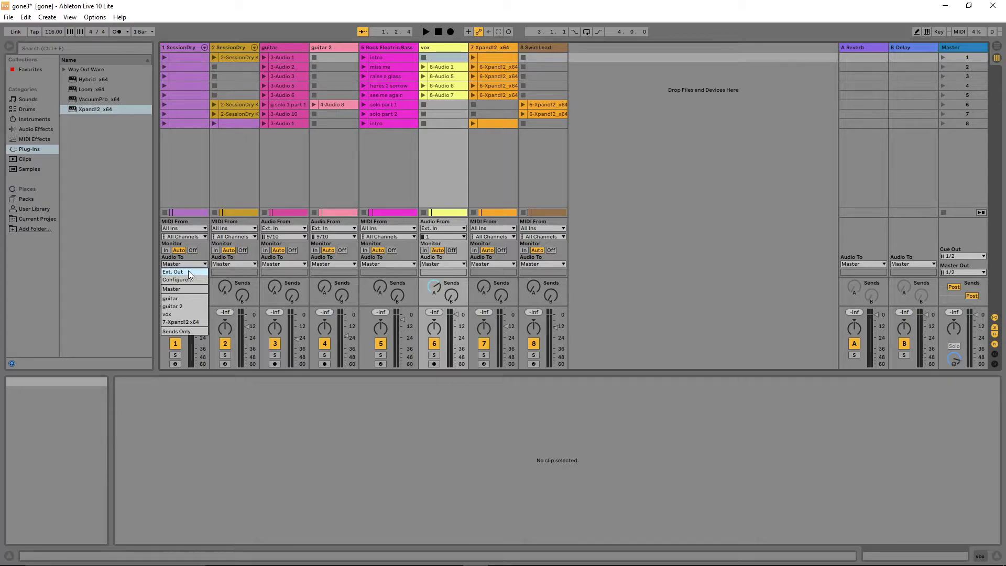
click(188, 272)
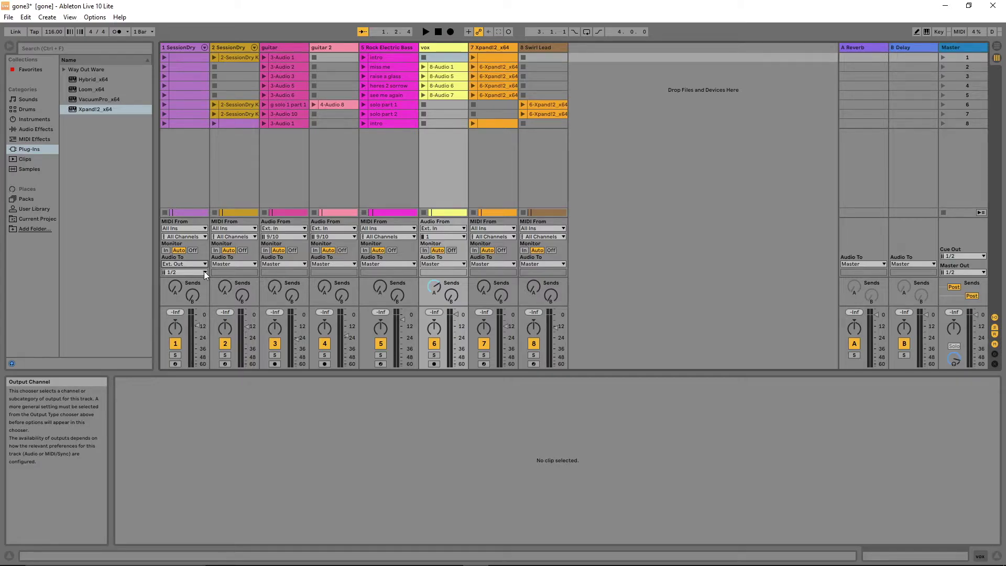
click(204, 274)
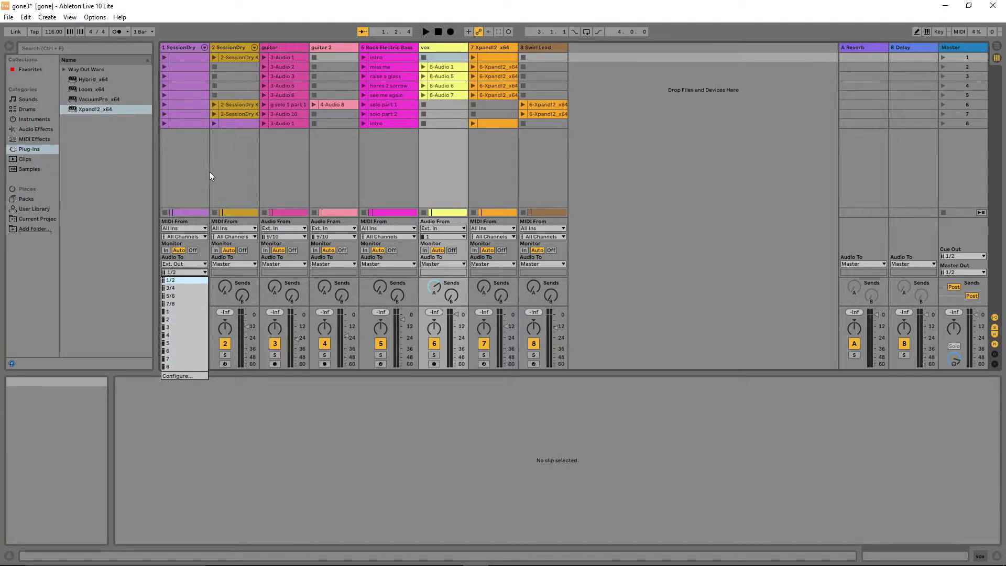
click(175, 280)
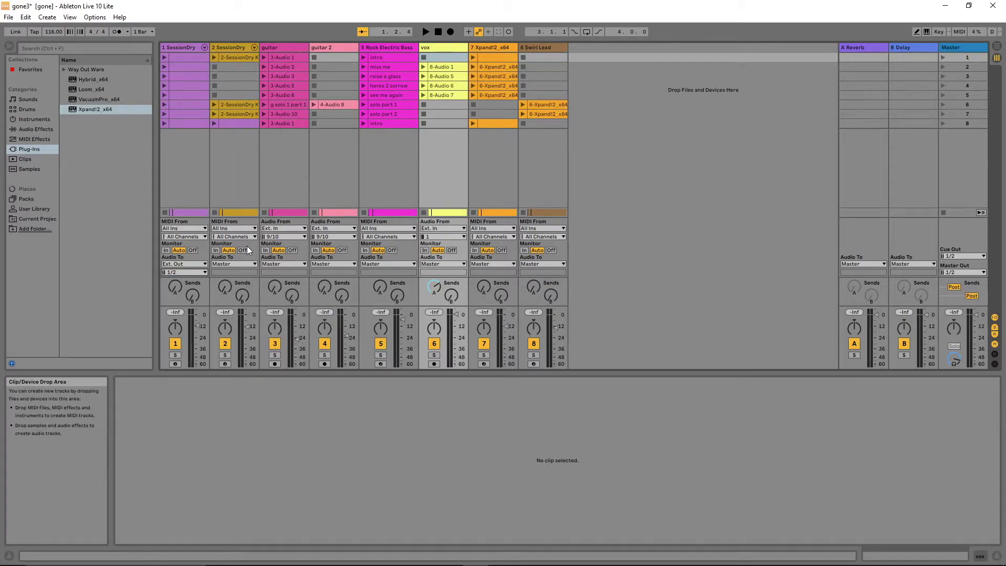
click(254, 265)
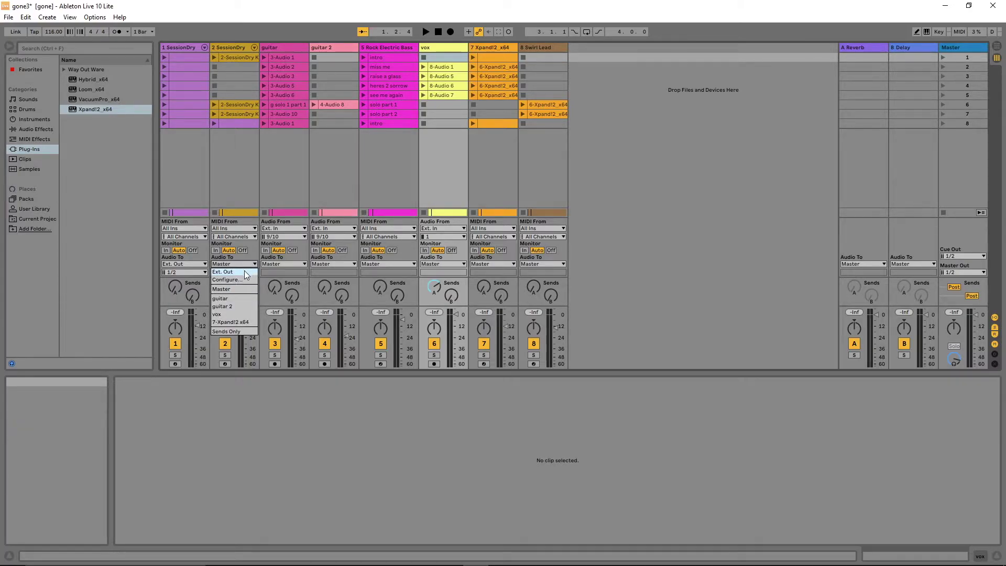
click(244, 271)
click(255, 273)
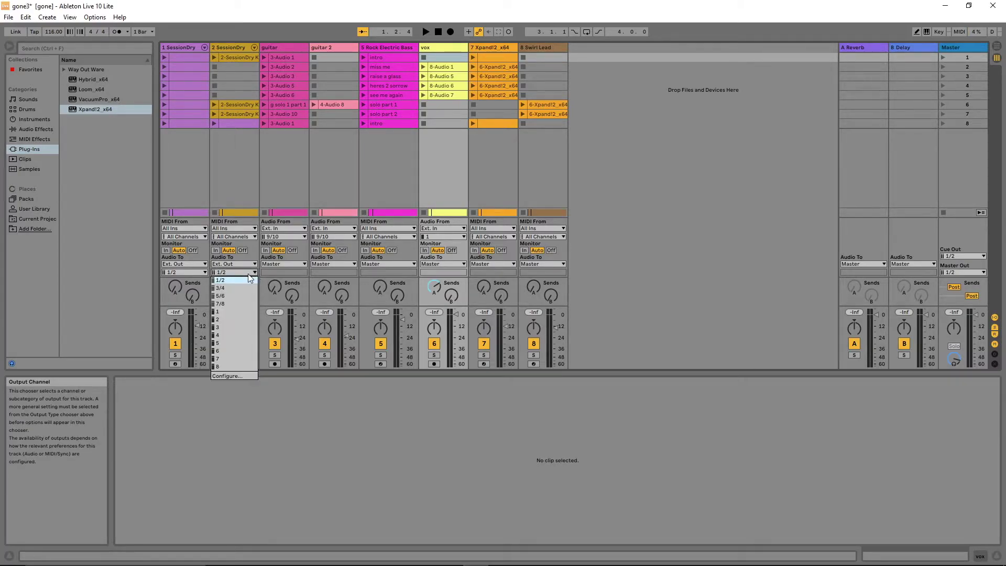
click(224, 280)
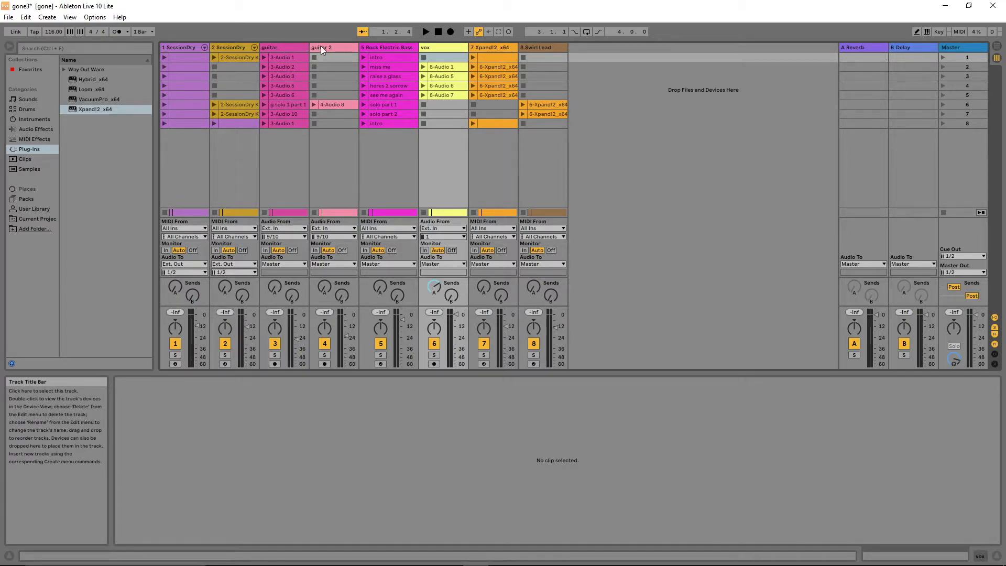
- Route the audio of the guitar and guitar 2 tracks to Ext. Out on stereo channels 3/4
click(306, 263)
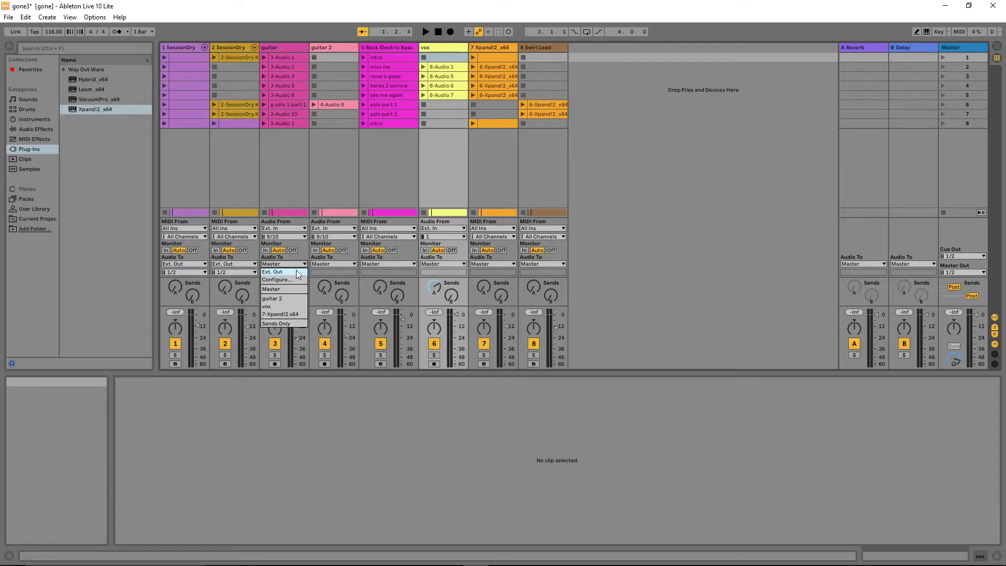
click(297, 271)
click(304, 272)
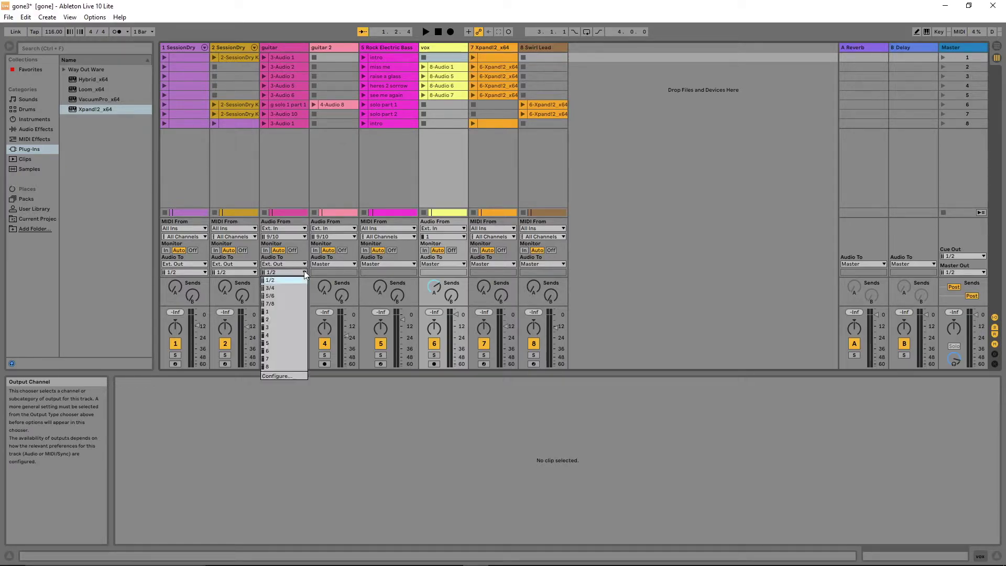
click(274, 286)
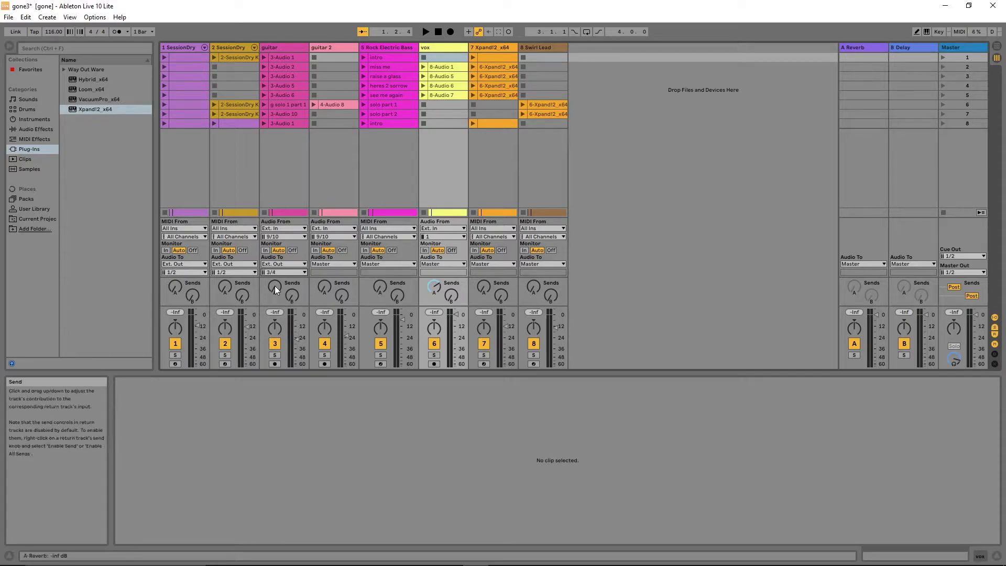
click(353, 266)
click(348, 269)
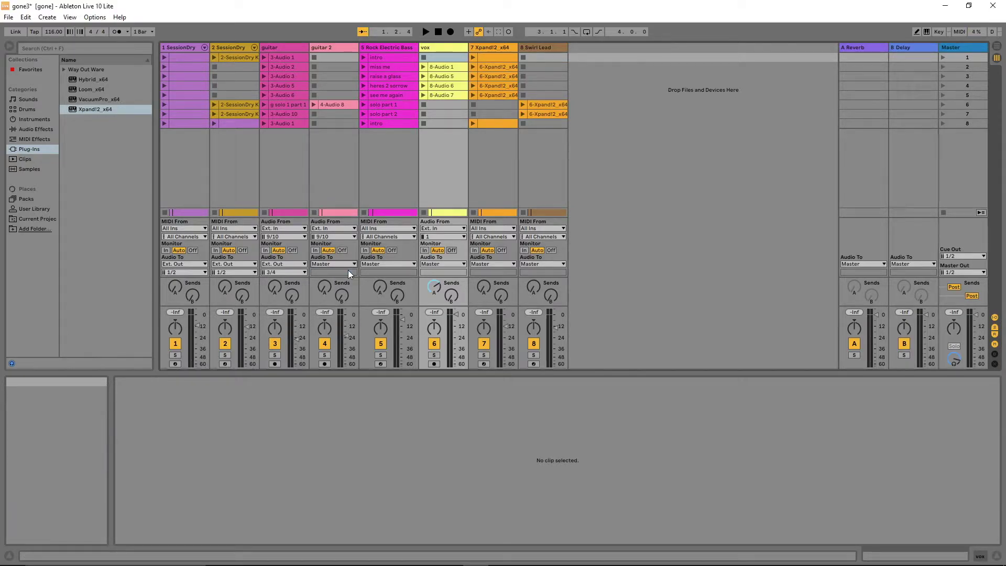
click(347, 273)
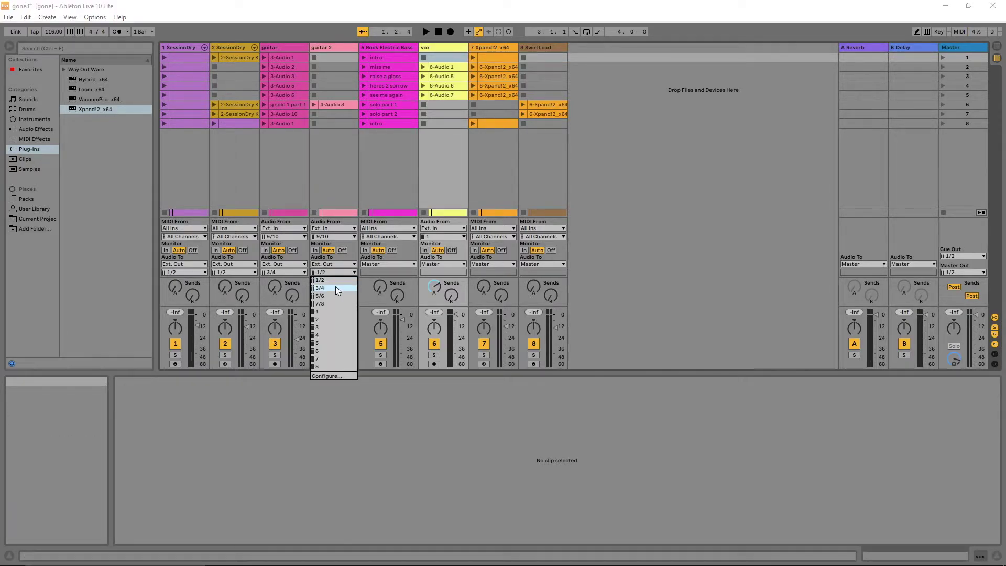
click(336, 286)
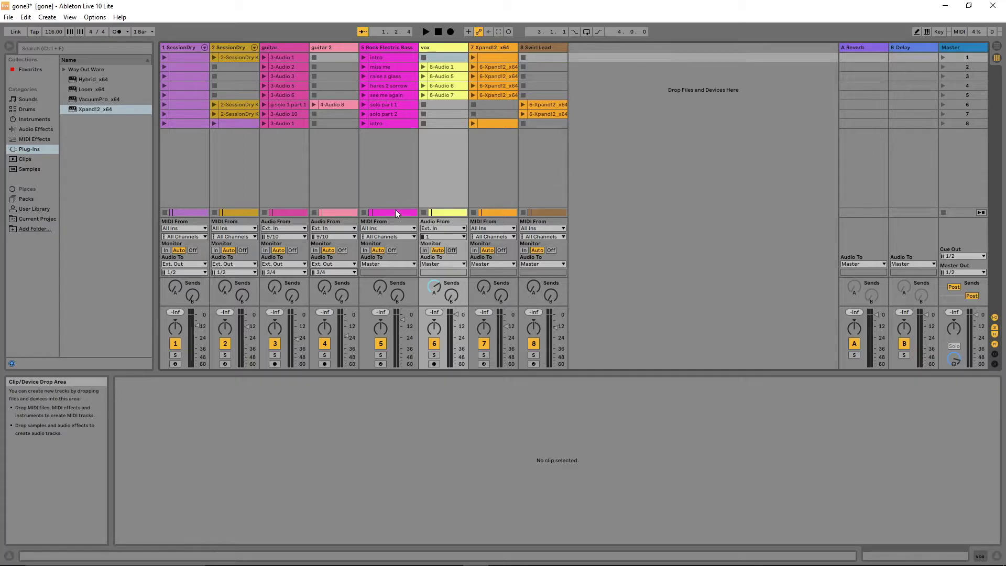
- Route the audio of the Rock Electric Bass track to Ext. Out on mono channel 5
click(413, 265)
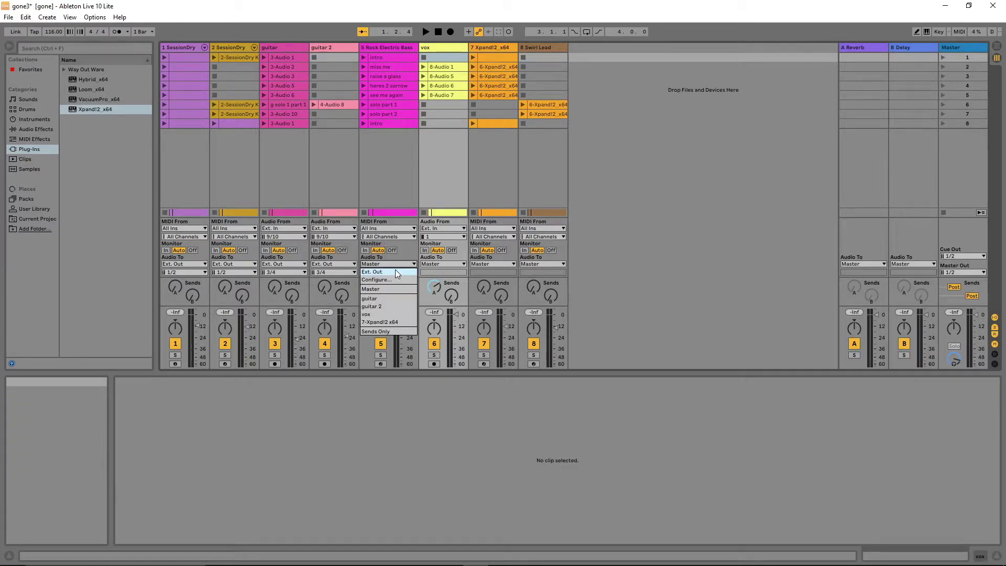
click(395, 270)
click(414, 271)
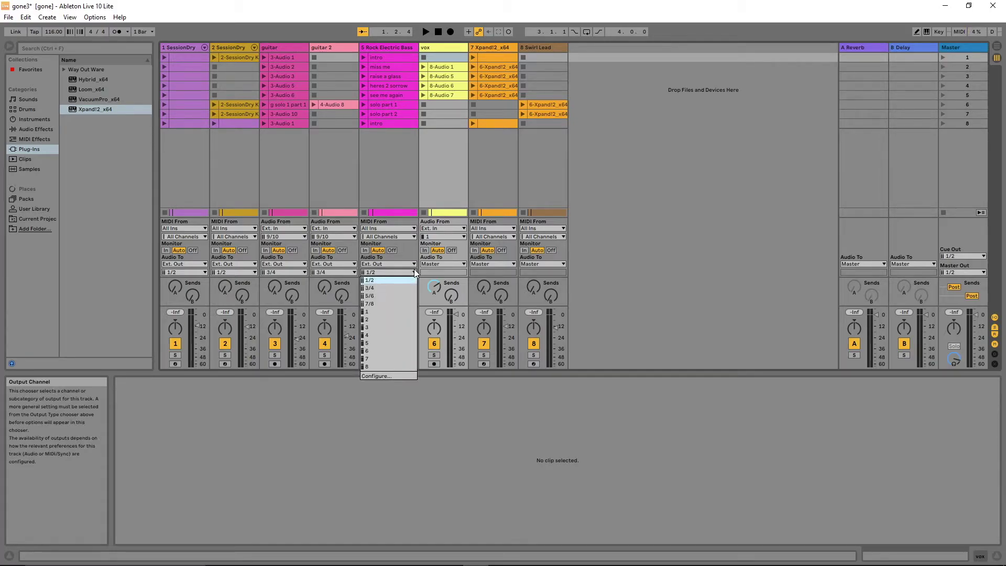
click(374, 343)
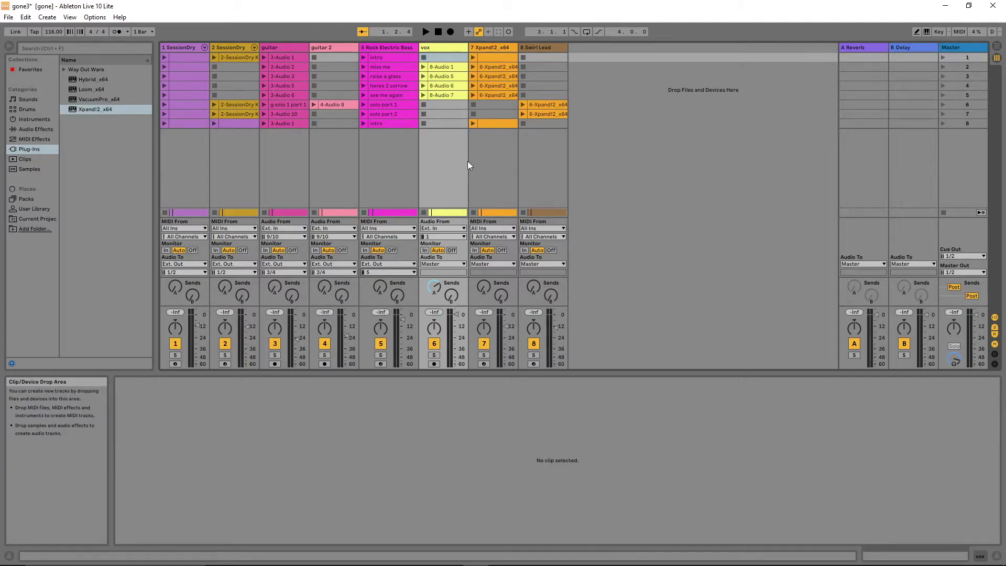
- Route the audio of the vox track to Ext. Out on mono channel 6
click(463, 263)
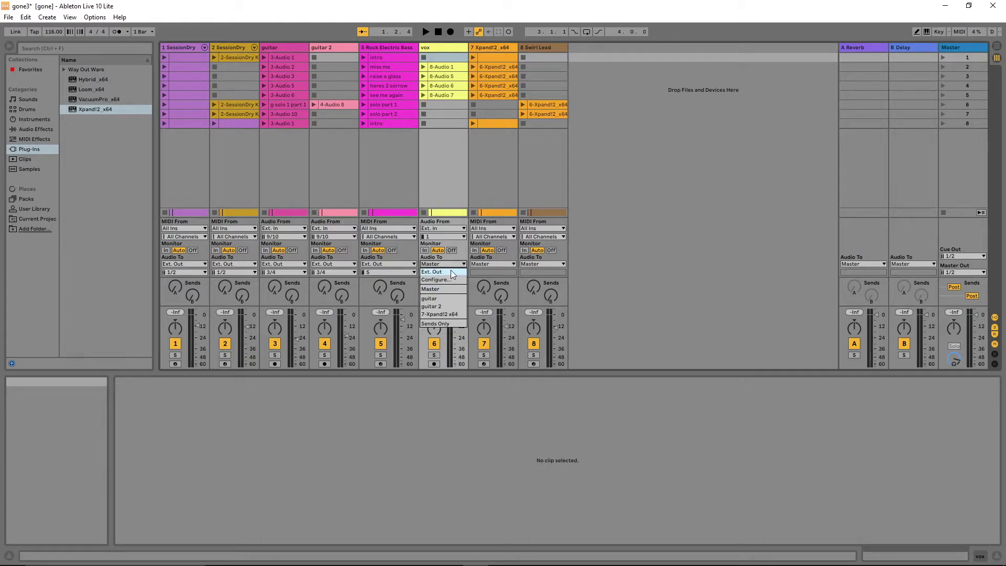
click(451, 271)
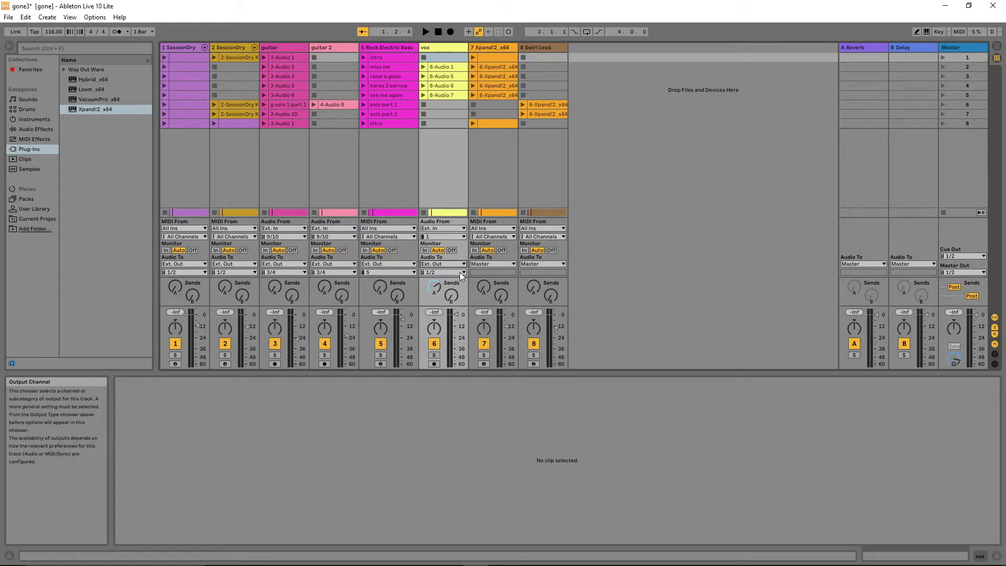
click(462, 272)
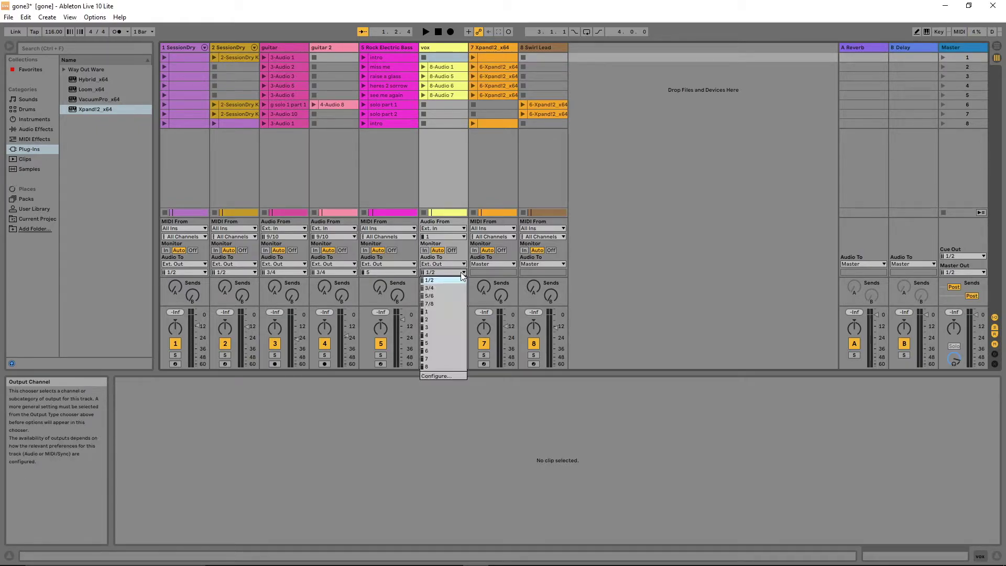
click(432, 350)
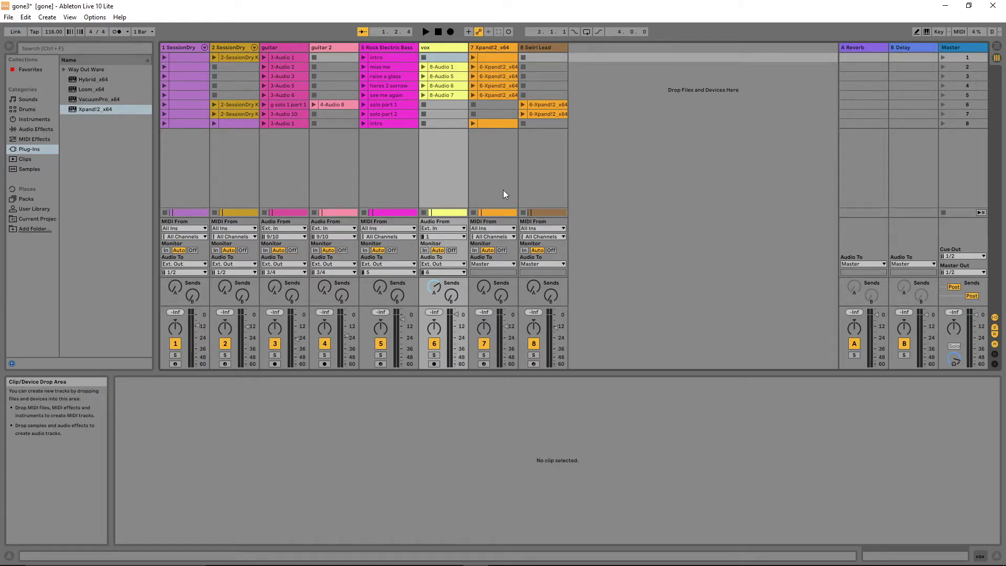
- Route the audio of the Xpand!2_x64 and Swirl Lead tracks to Ext. Out on stereo channels 7/8
click(514, 264)
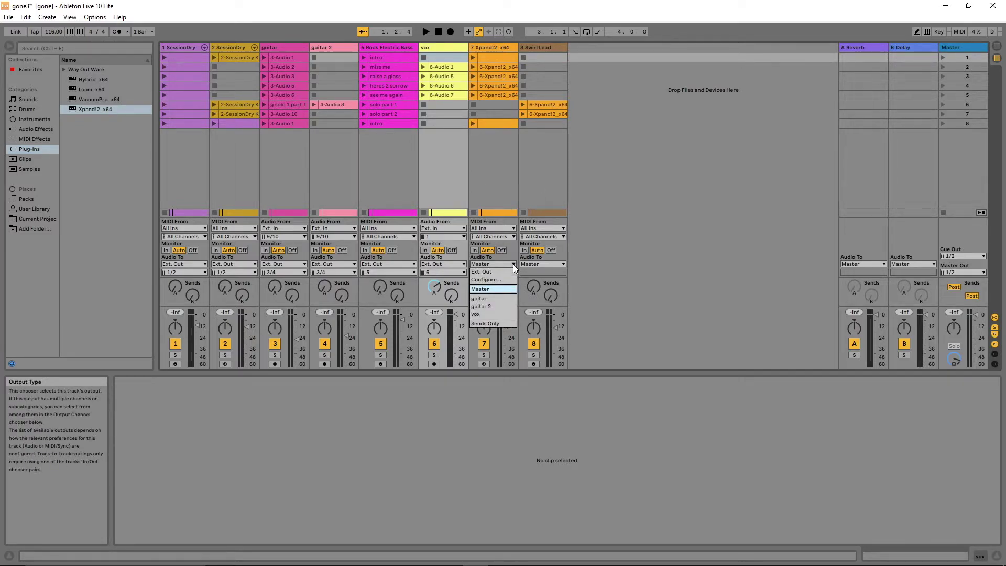
click(481, 273)
click(512, 271)
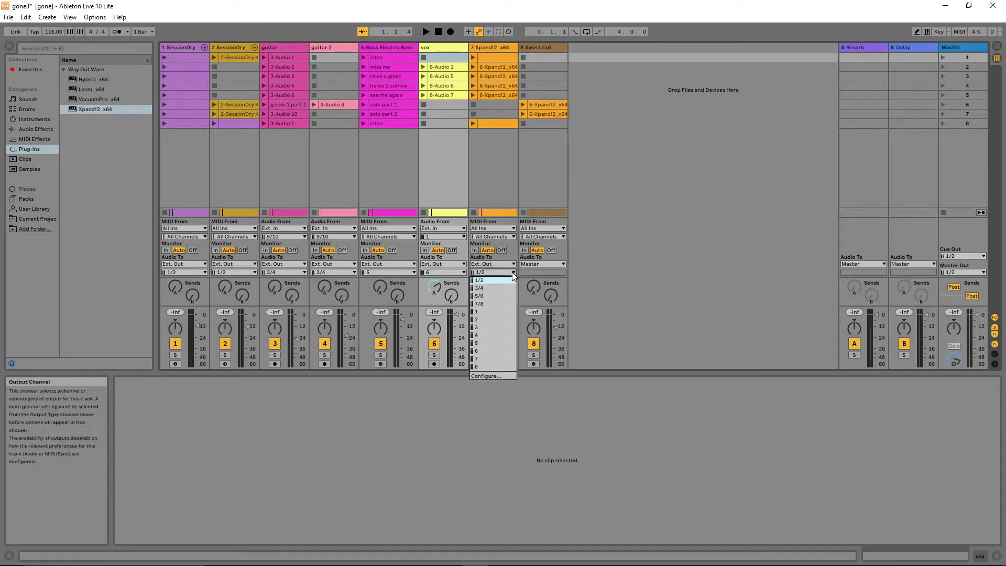
click(488, 303)
click(546, 264)
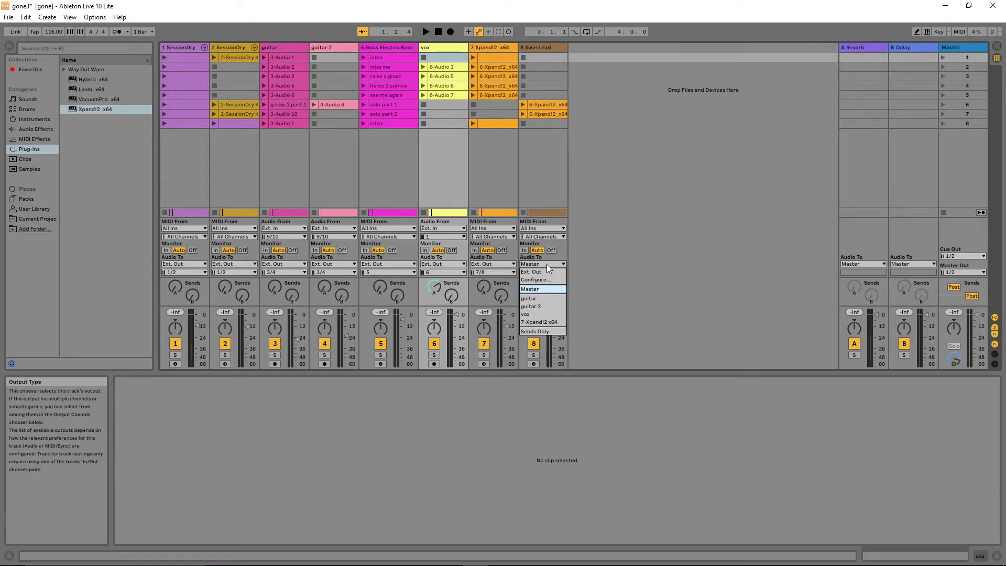
click(544, 274)
click(549, 271)
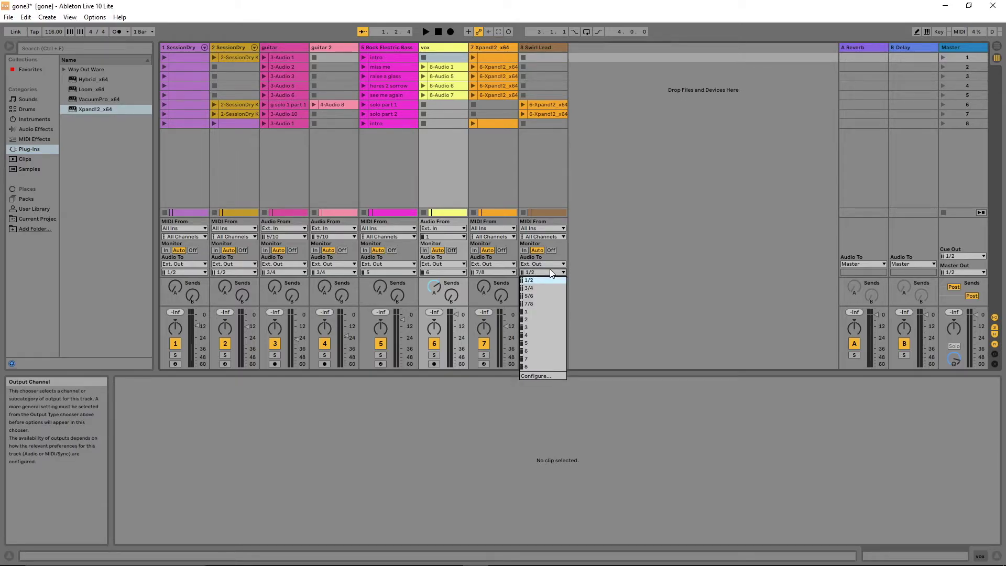
click(542, 300)
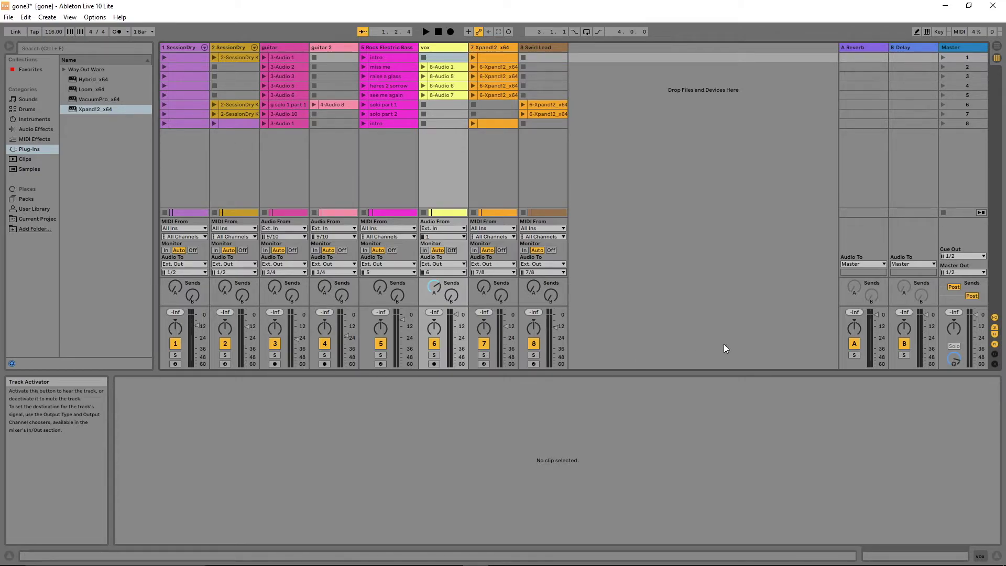
- Map the activators of tracks 1 to 8, in order, to MIDI CC 36 through 43 on channel 10, and save the Live set
click(959, 32)
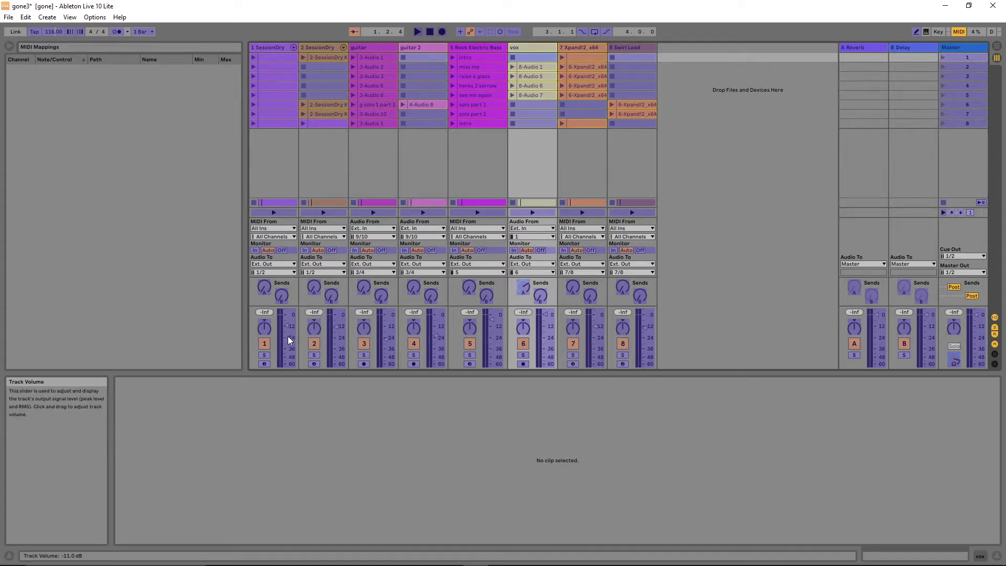
click(265, 343)
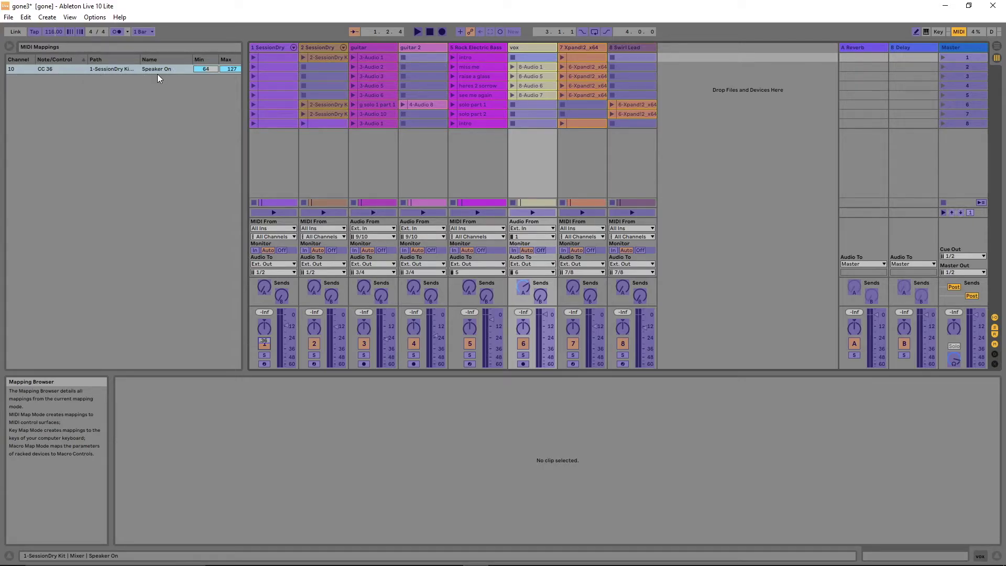
click(315, 346)
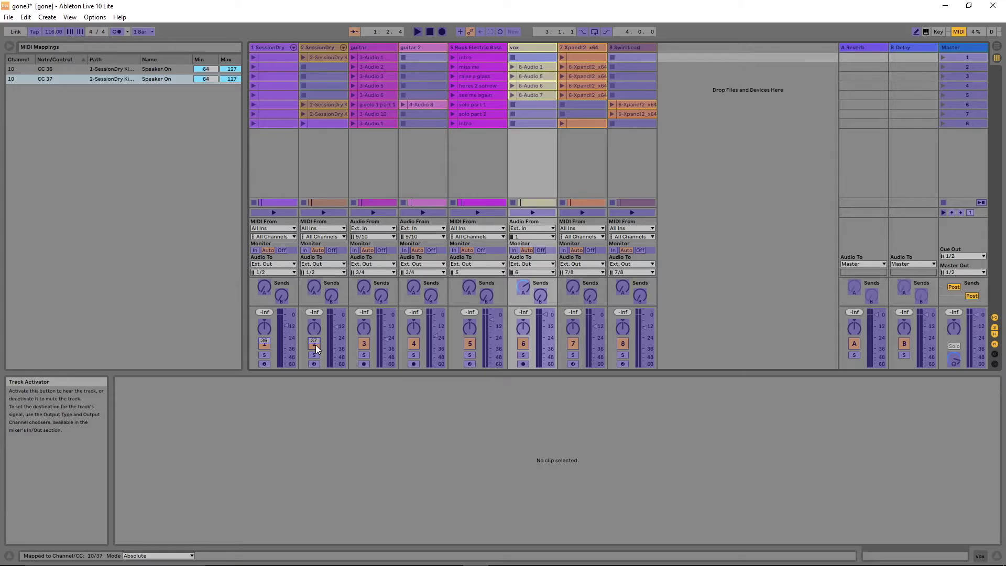
click(364, 344)
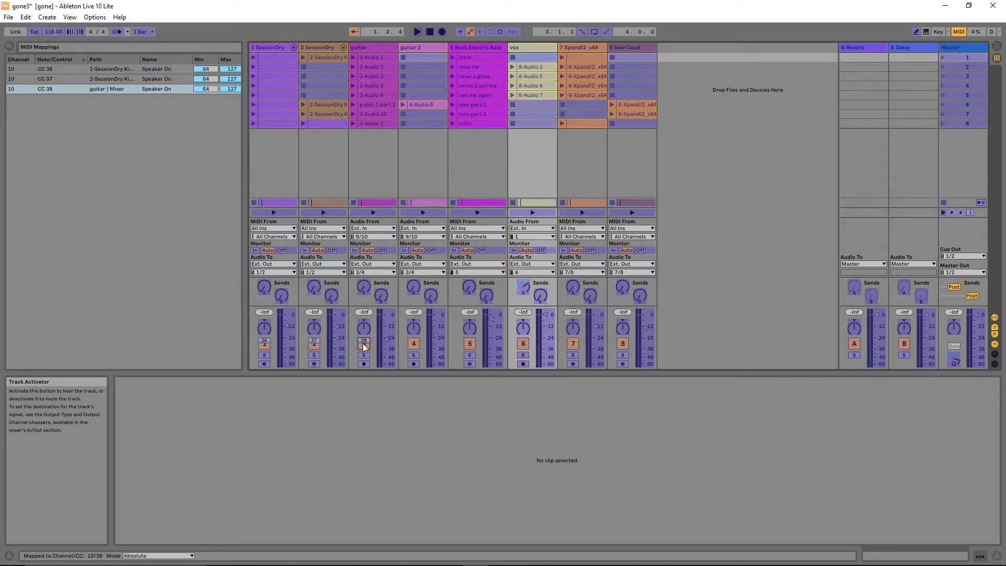
click(416, 343)
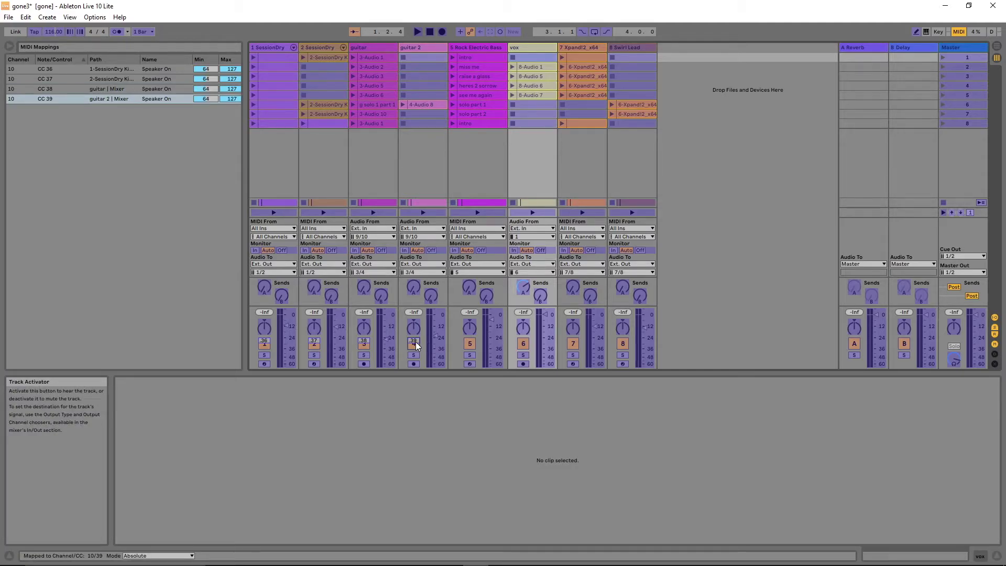
click(474, 339)
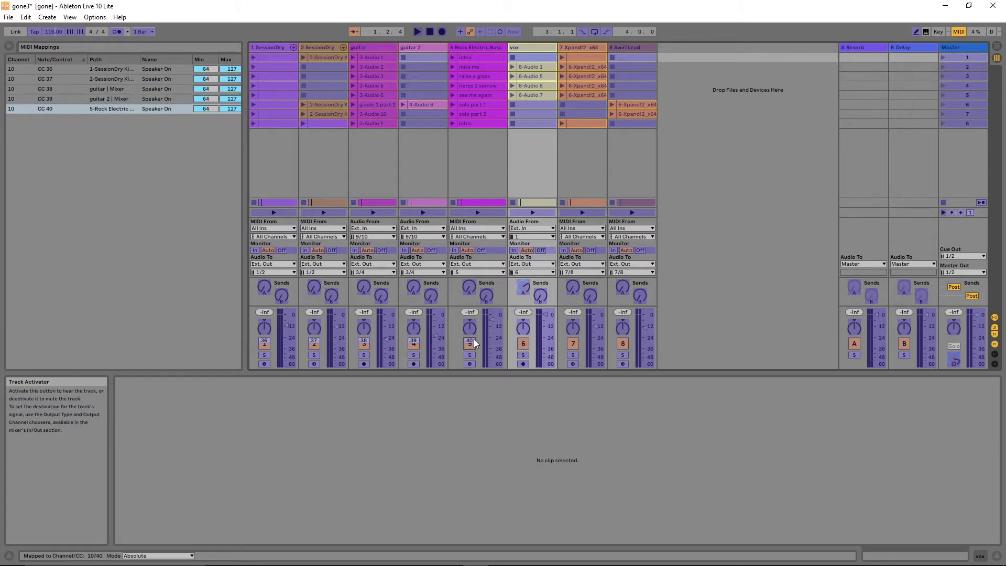
click(526, 345)
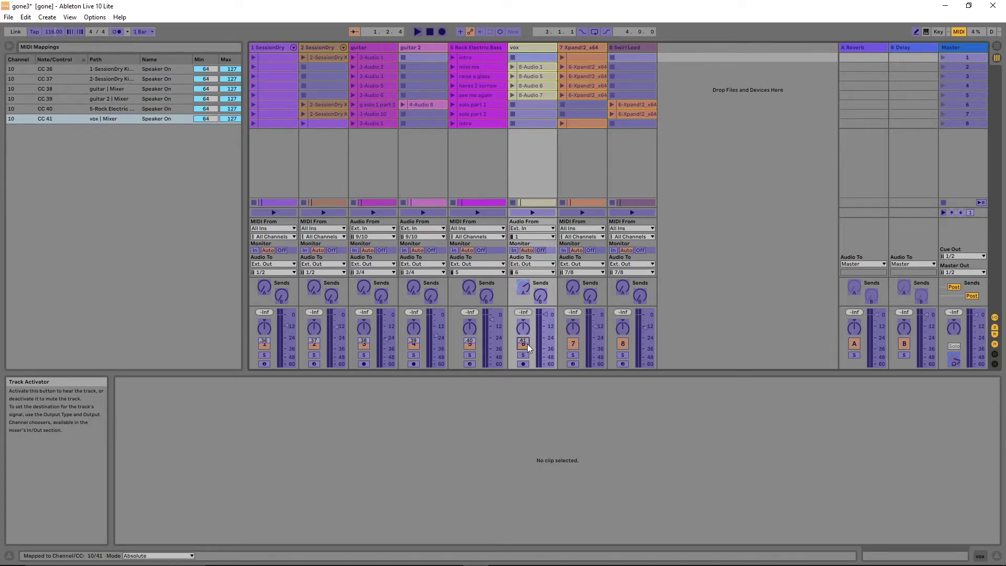
click(573, 343)
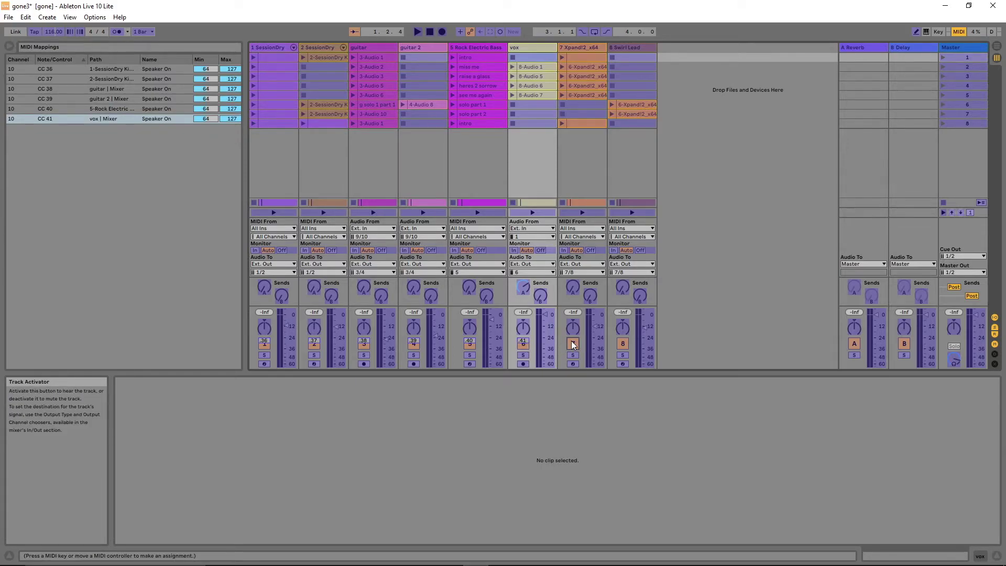
click(622, 343)
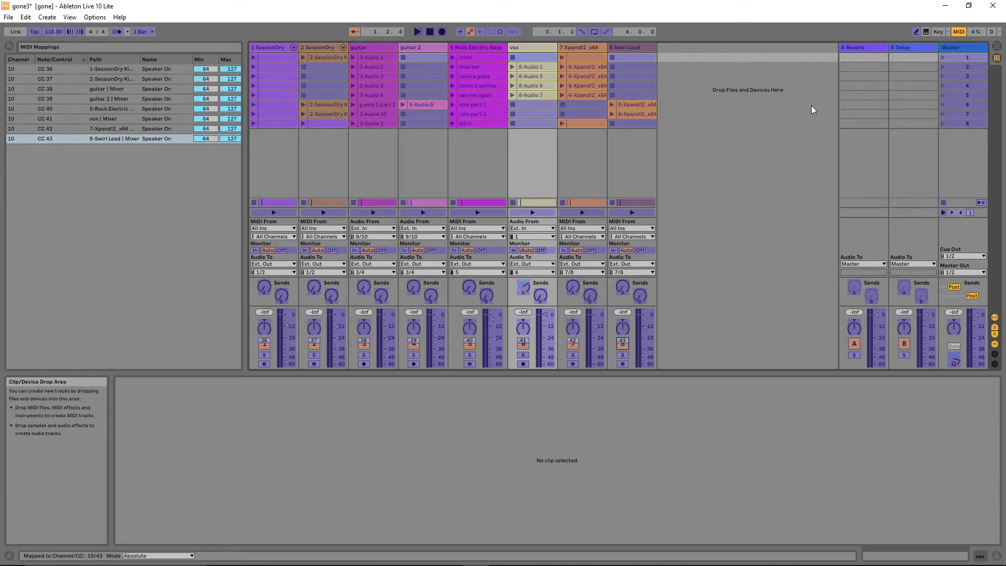
click(958, 32)
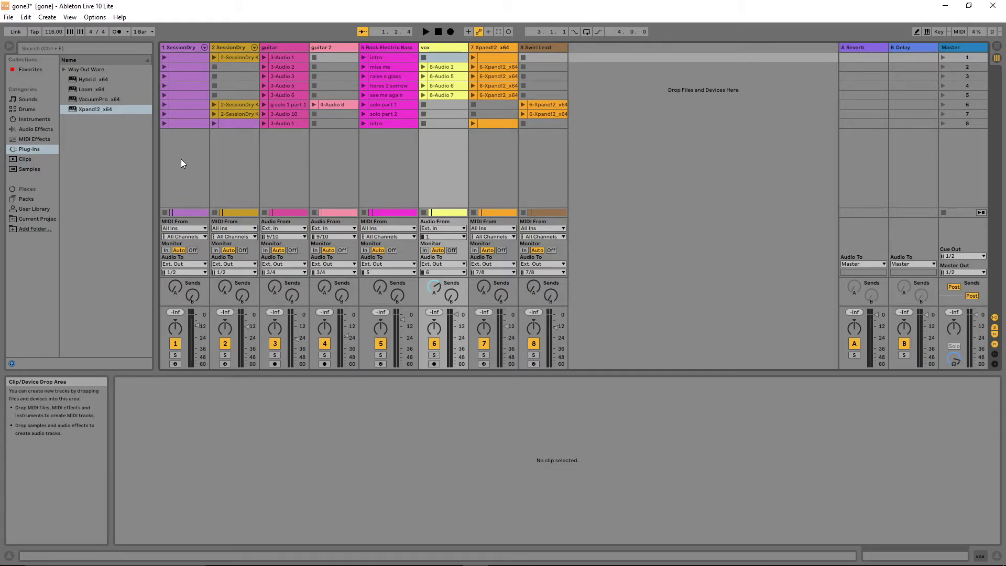
click(9, 17)
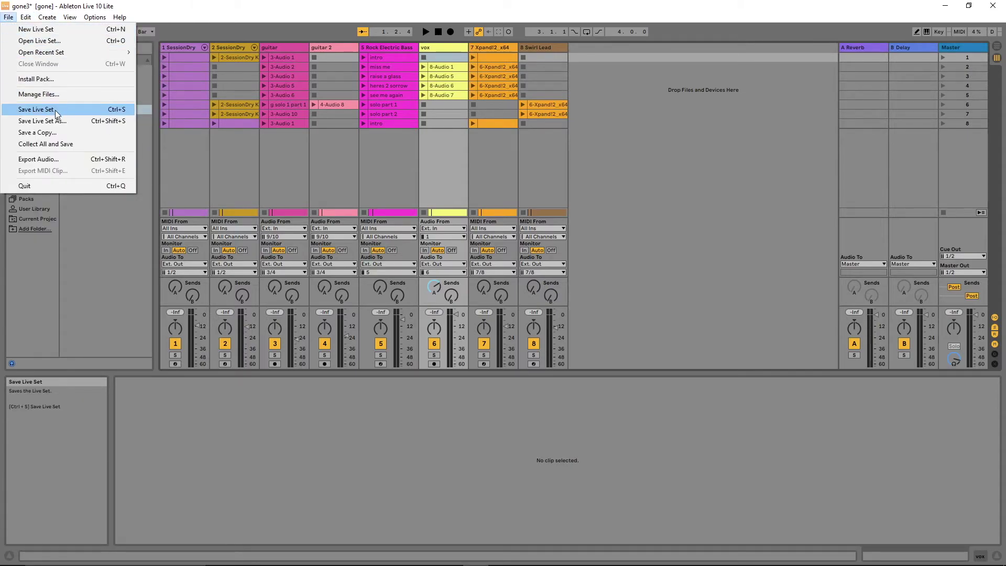
click(36, 109)
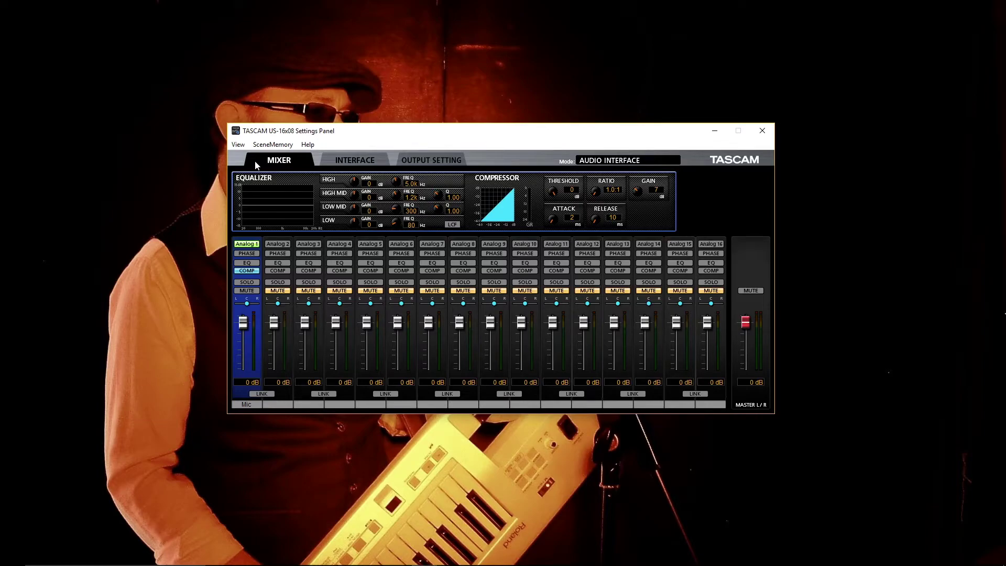
- In the TASCAM US-16x08 Settings Panel's output settings, route Computer 5 to Line Out 1 and Computer 6 to Line Out 2
click(443, 163)
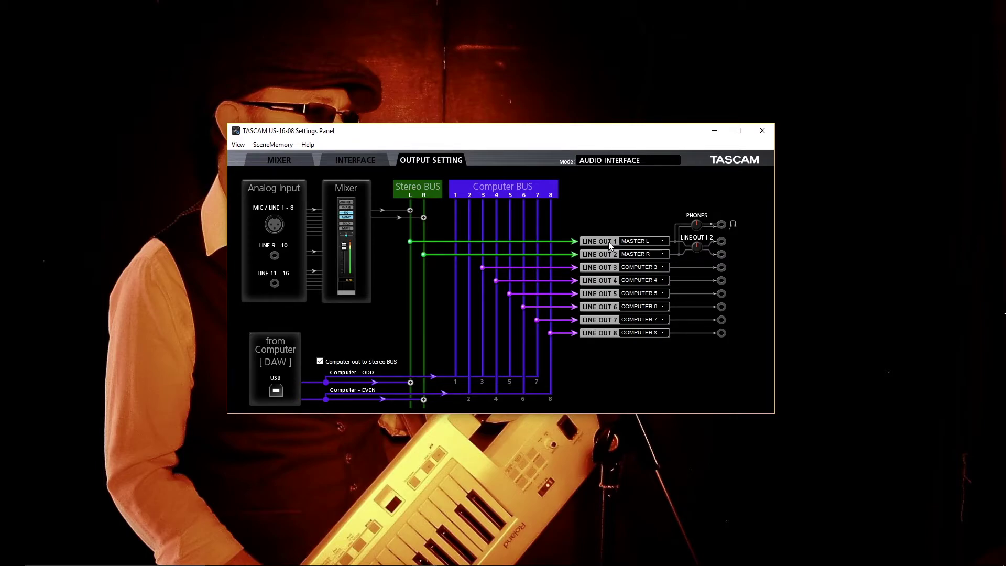
click(662, 243)
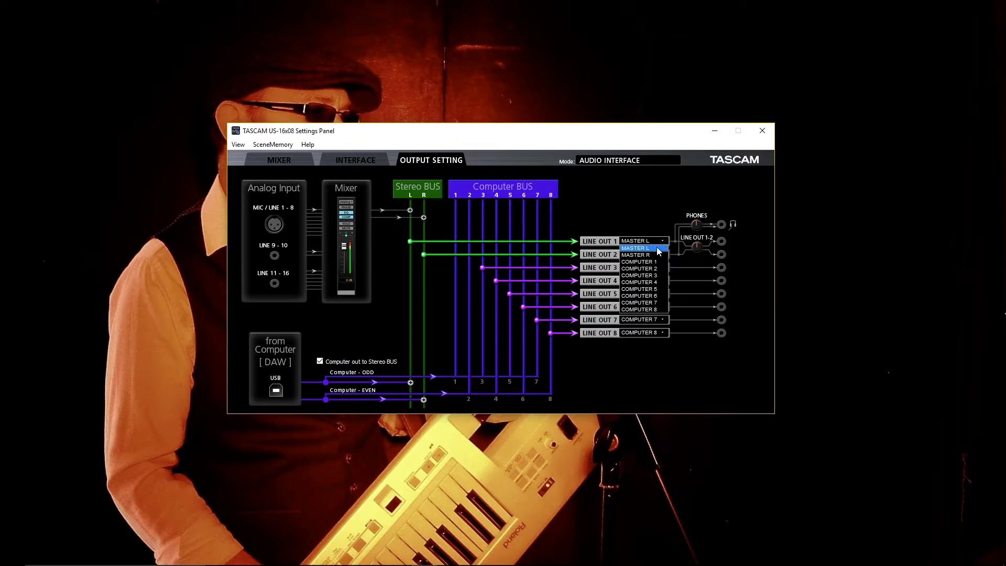
click(658, 275)
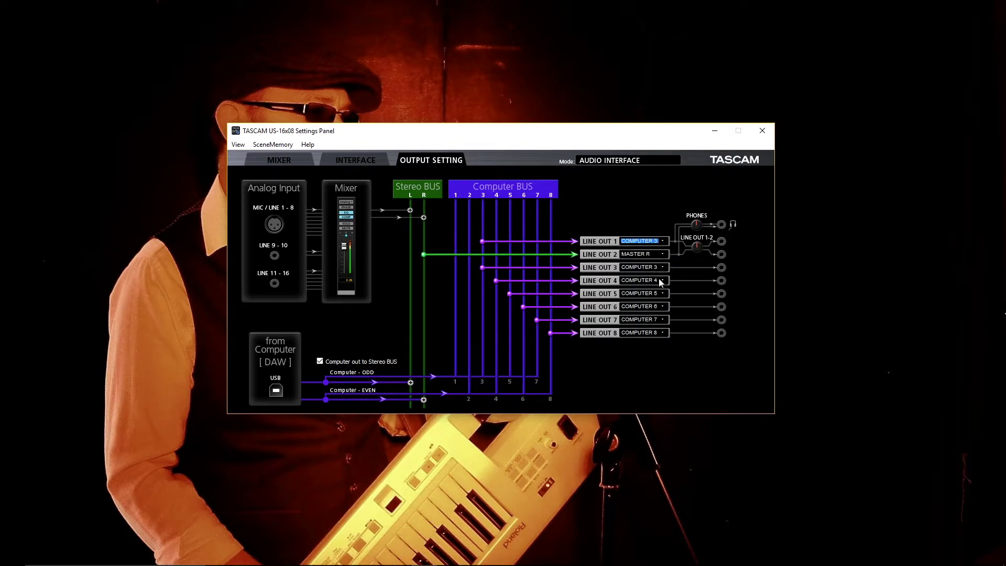
click(663, 242)
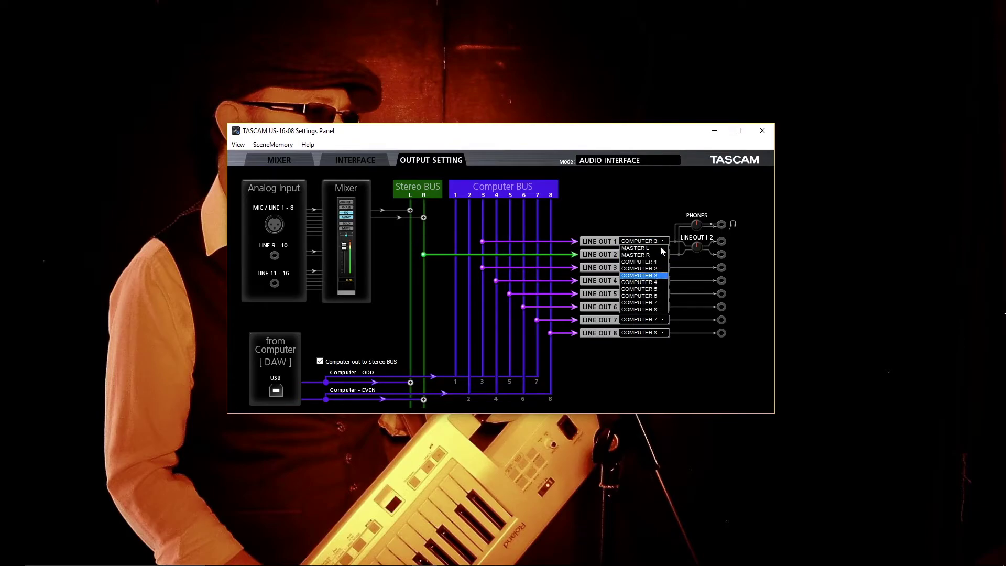
click(658, 290)
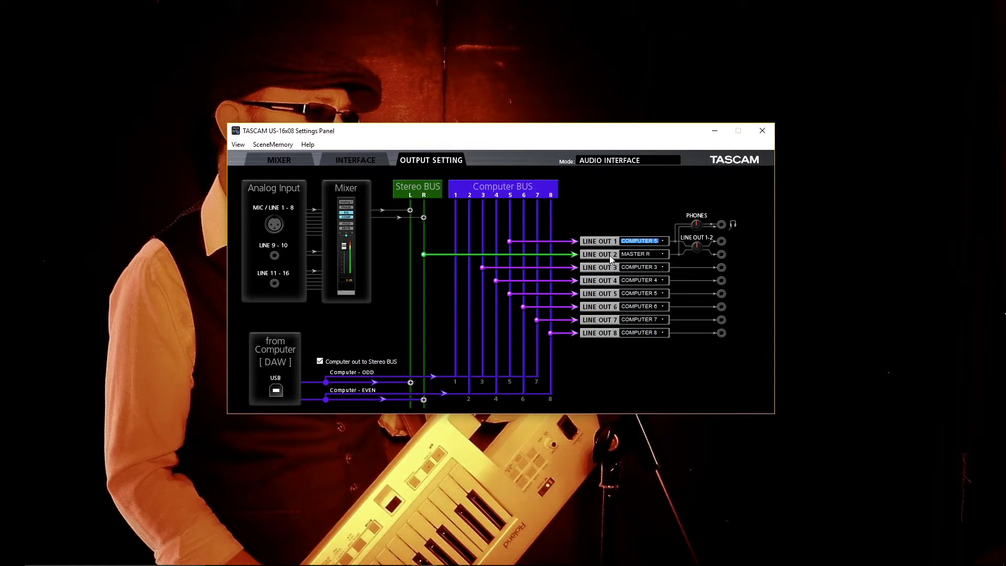
click(664, 255)
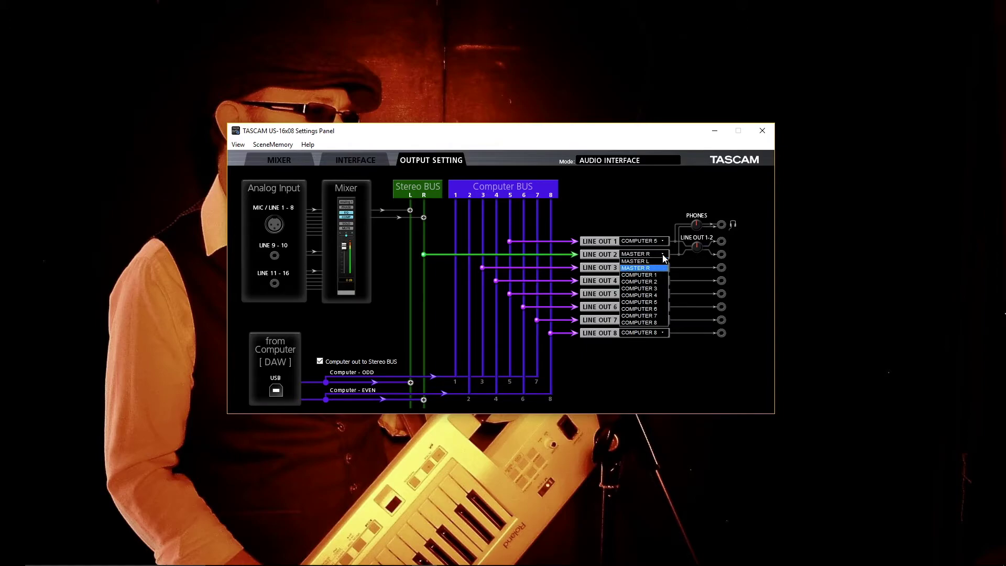
click(664, 310)
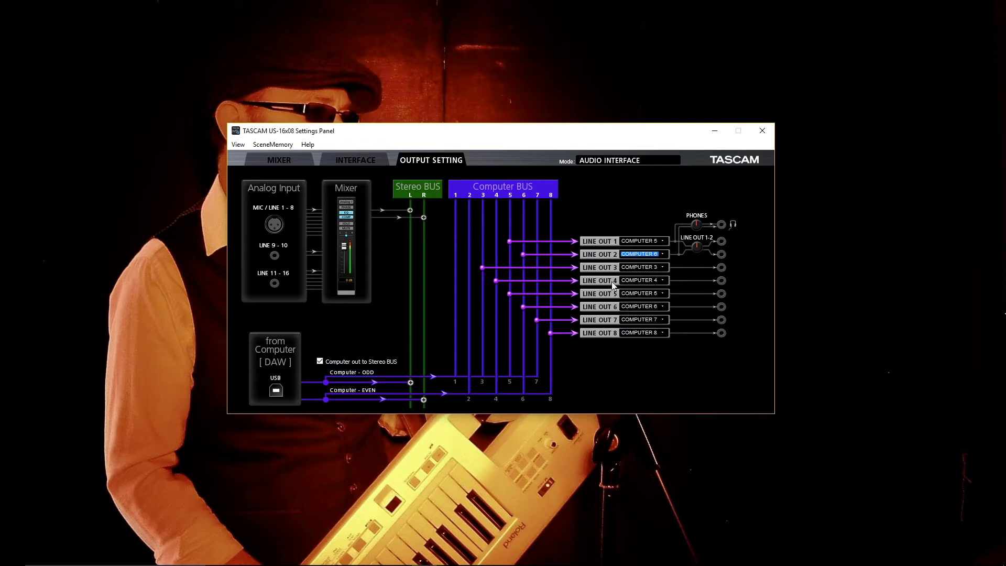